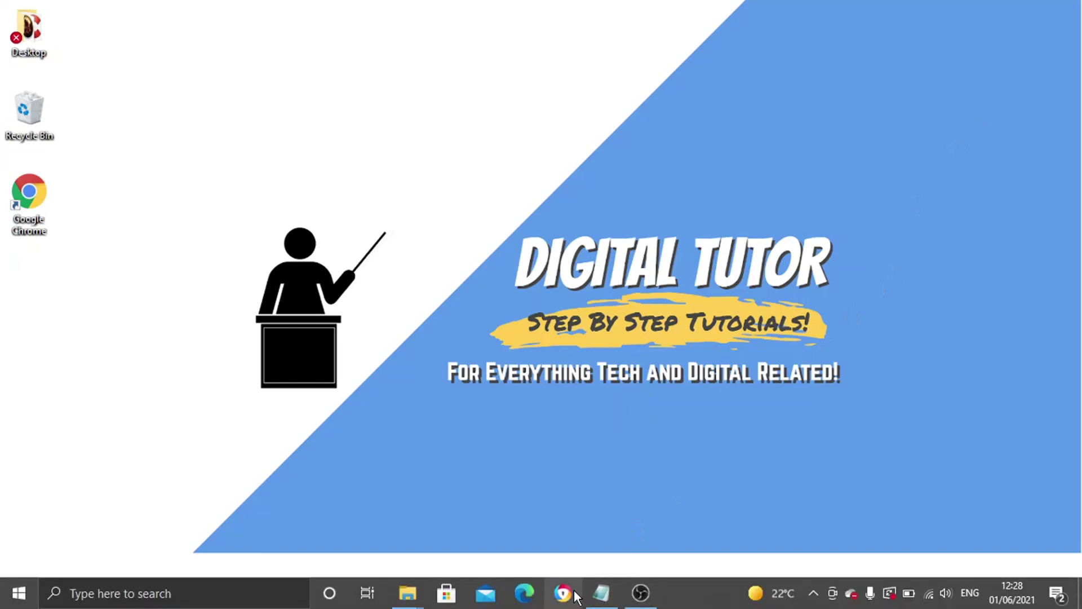
Launch Google Chrome and load discord.com.
double_click(30, 203)
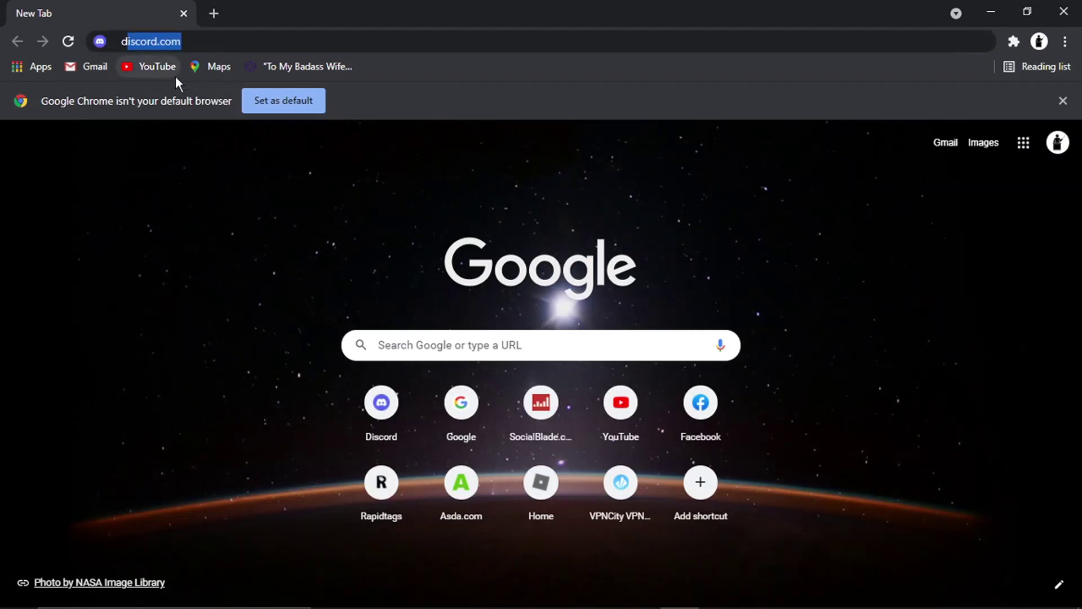
type("discord.co")
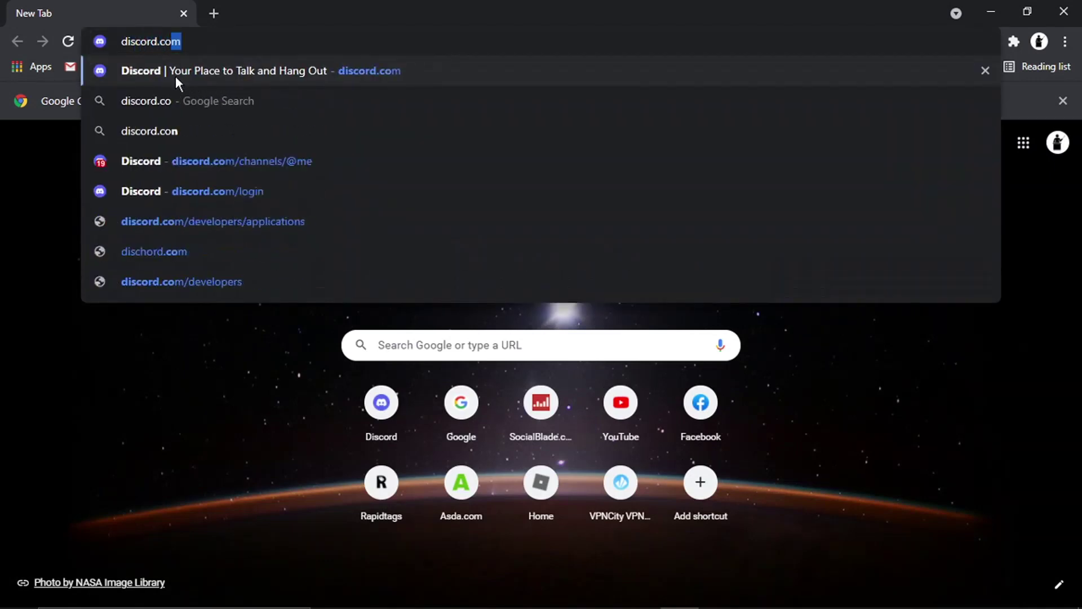
type("m")
key("Return")
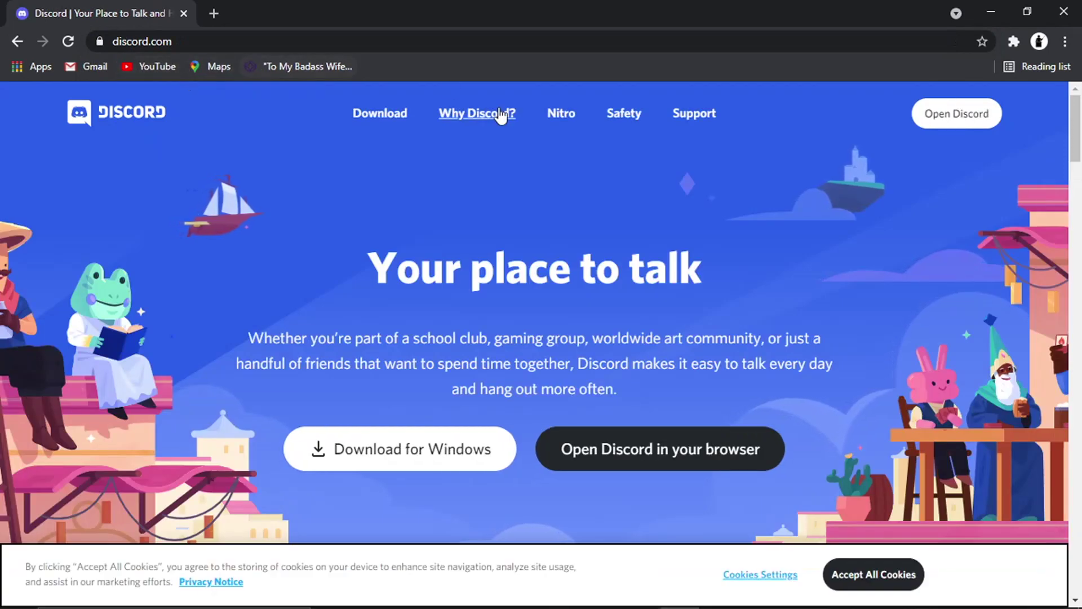
Open the Discord web app and go to User Settings, My Account.
left_click(947, 119)
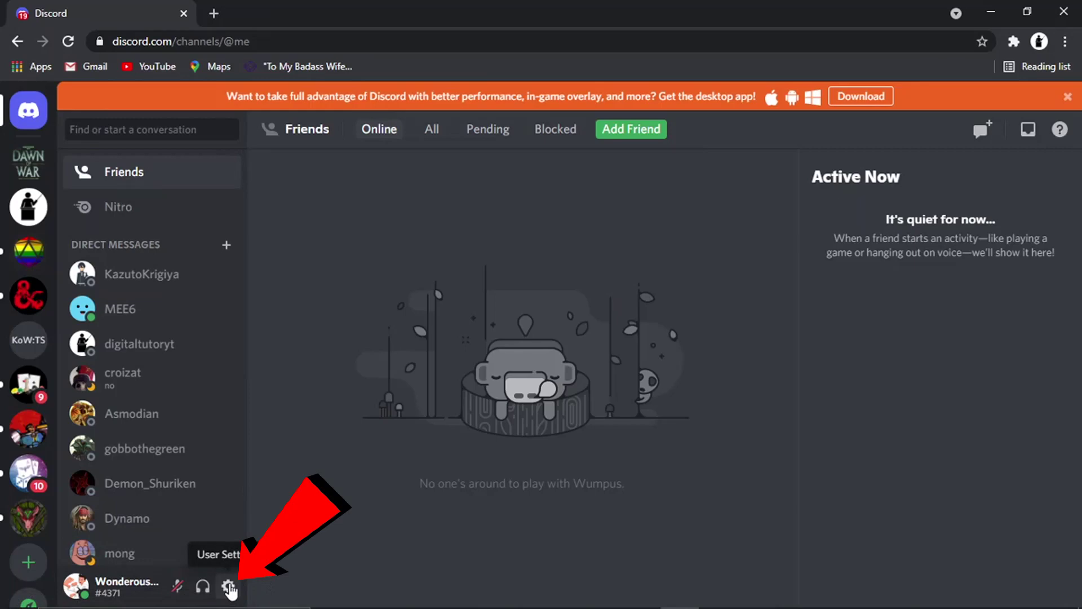
left_click(230, 588)
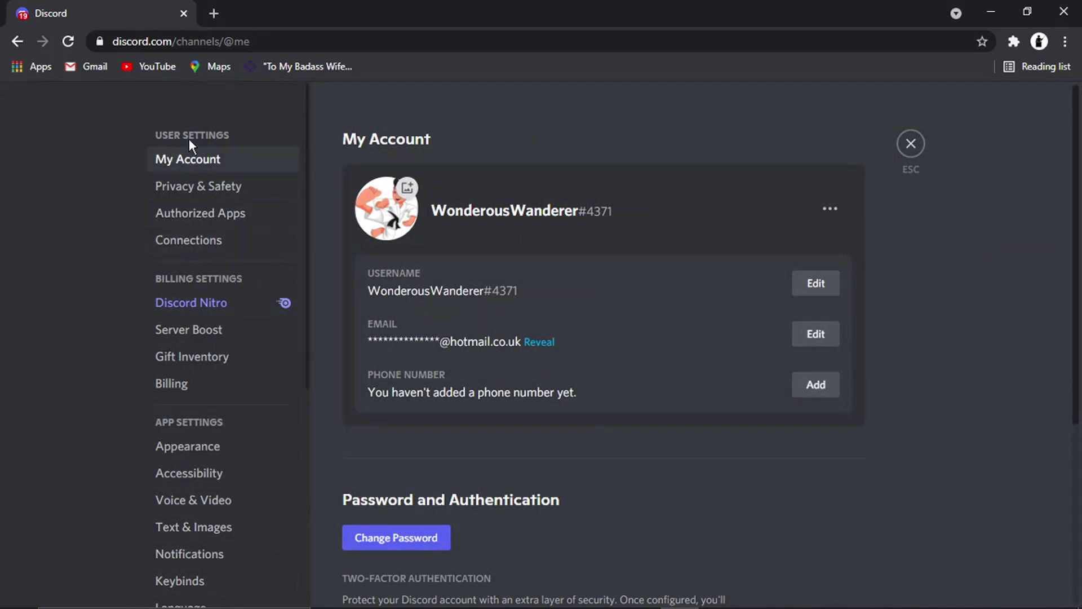
Review the Connections page's linked Spotify, Xbox Live and YouTube accounts.
left_click(204, 244)
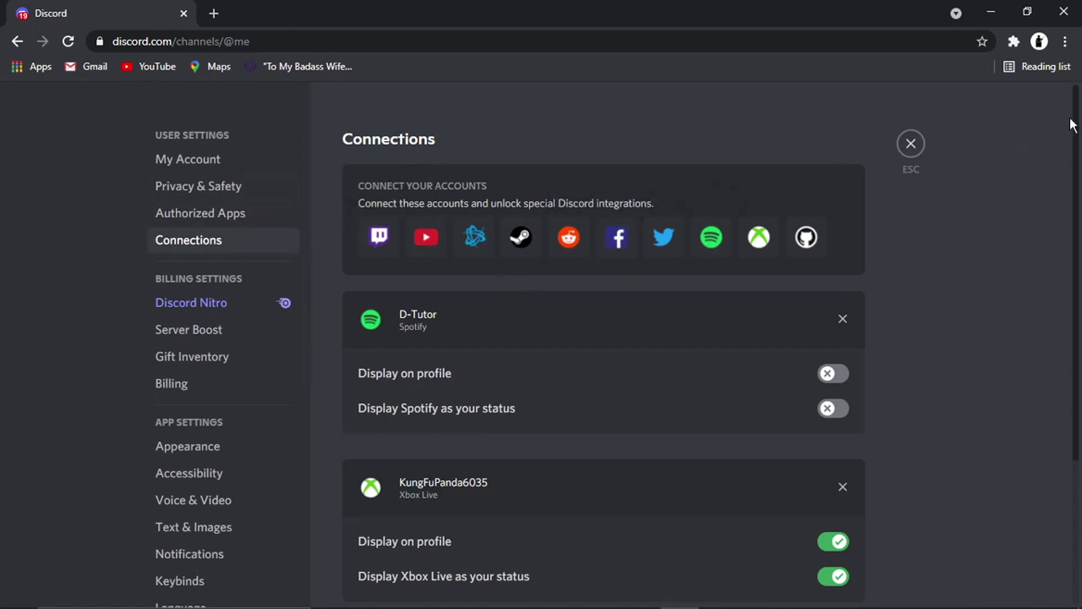
left_click_drag(1076, 123, 1069, 256)
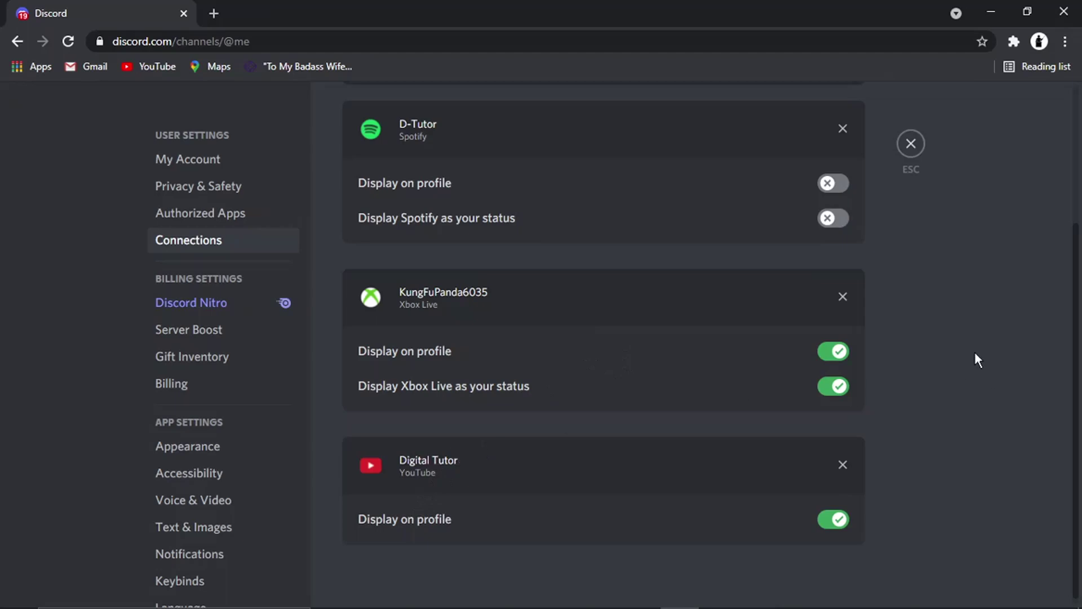
left_click_drag(1076, 309, 1075, 182)
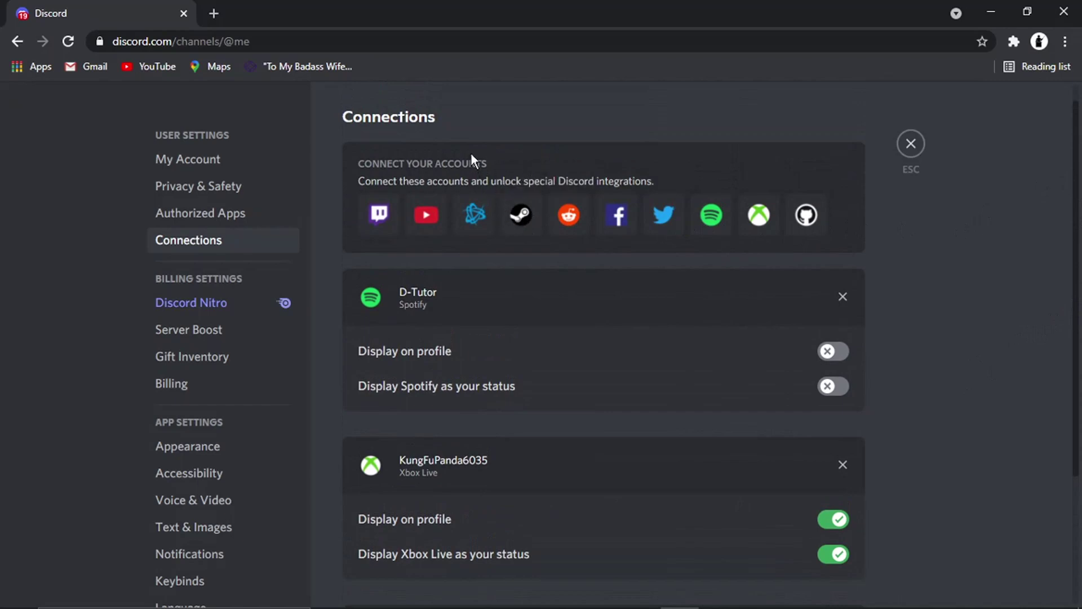
Start a Steam connection, accept cookies, and sign in with the saved username.
left_click(521, 216)
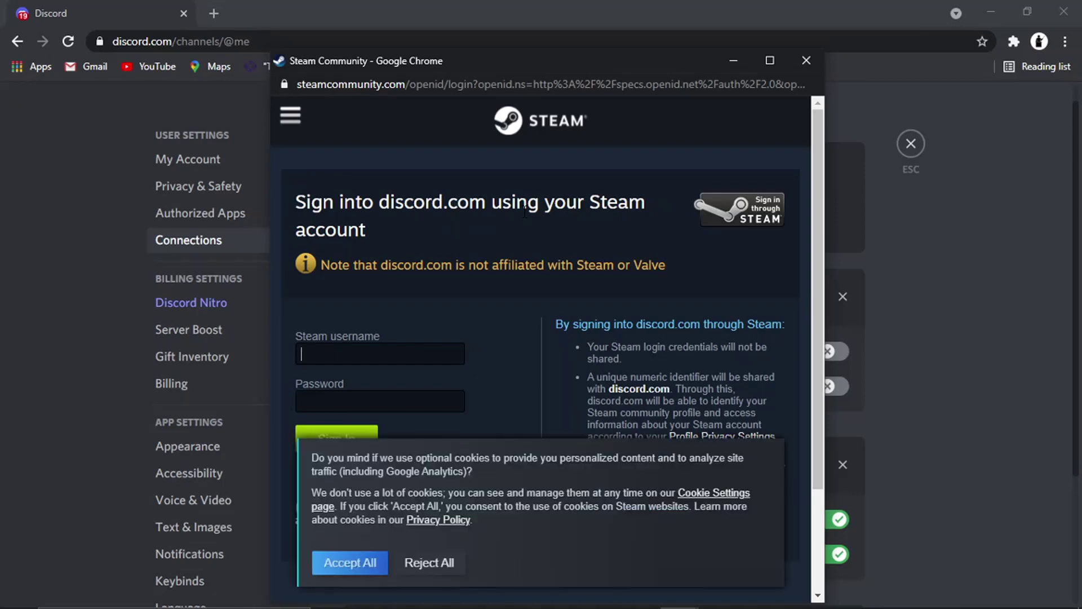
left_click(349, 563)
left_click(363, 355)
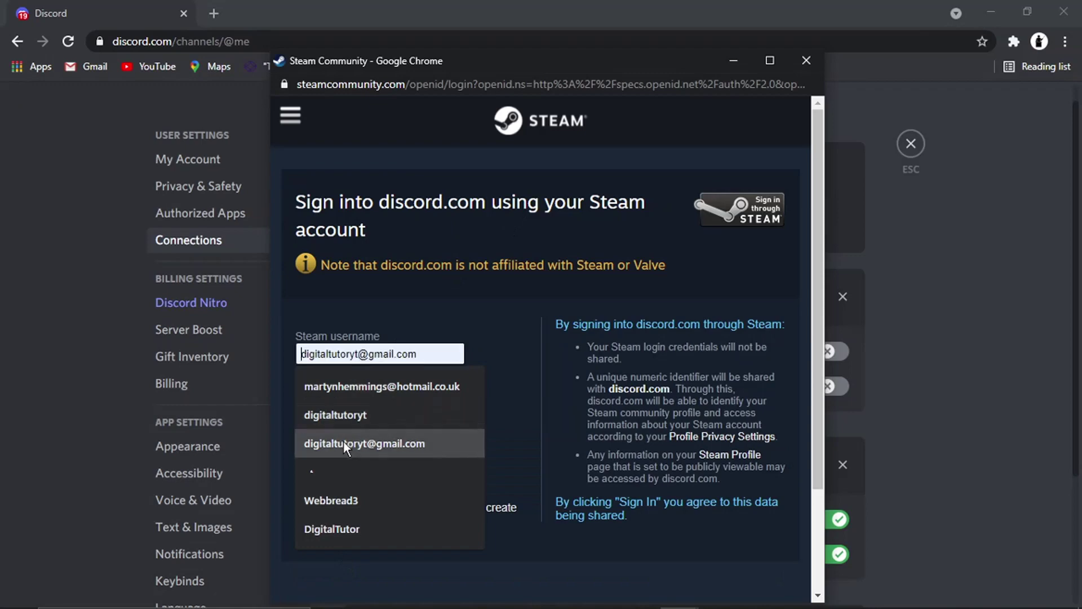
left_click(333, 500)
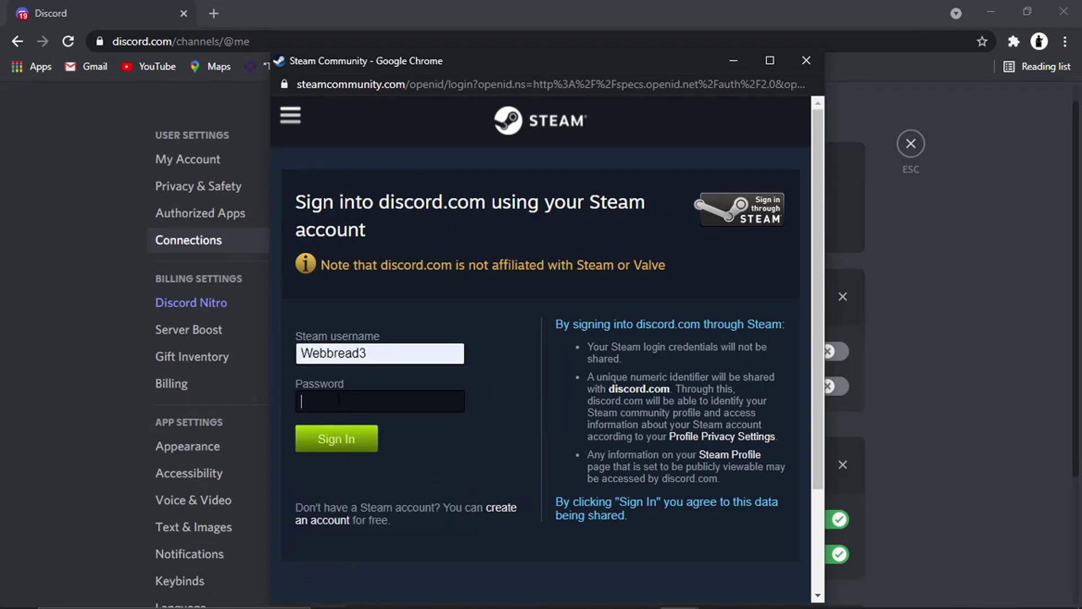
type("********")
type("**")
key("Return")
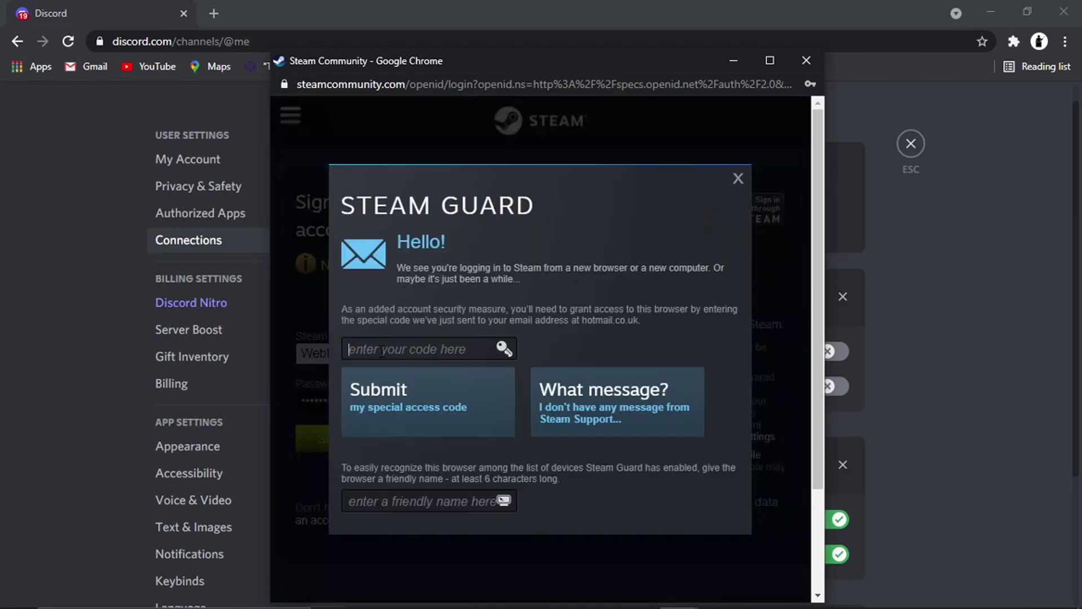
mouse_move(643, 593)
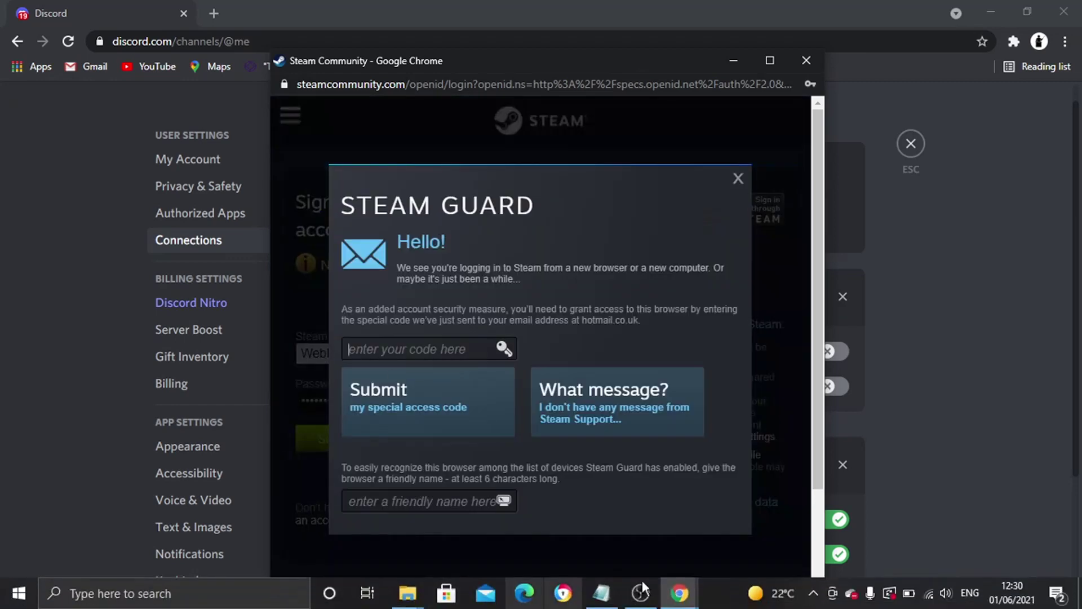
Submit the emailed Steam Guard code and proceed to finish linking Steam.
mouse_move(680, 593)
left_click(645, 543)
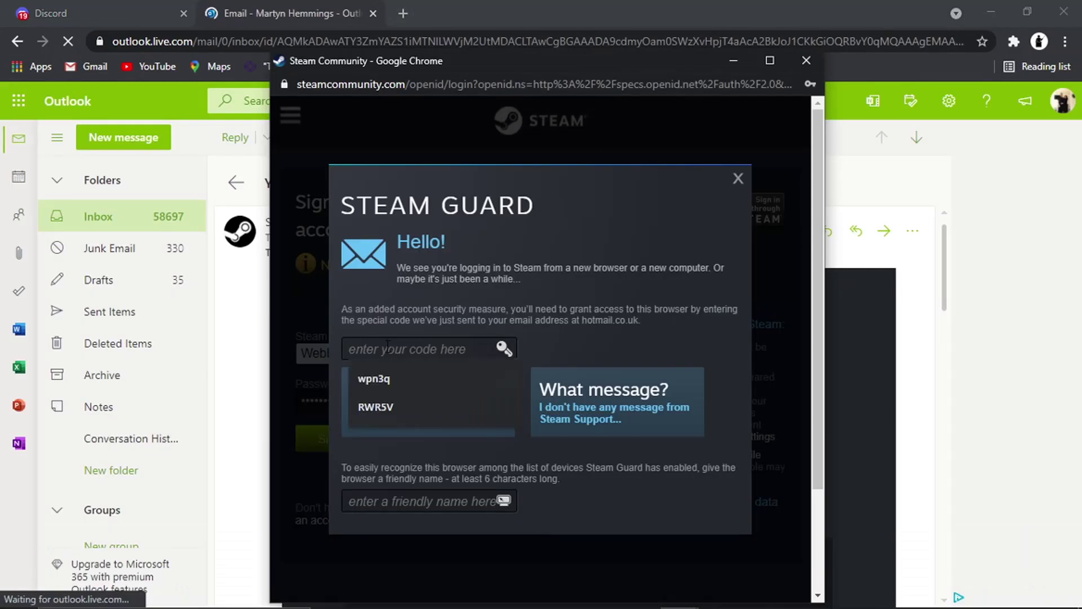
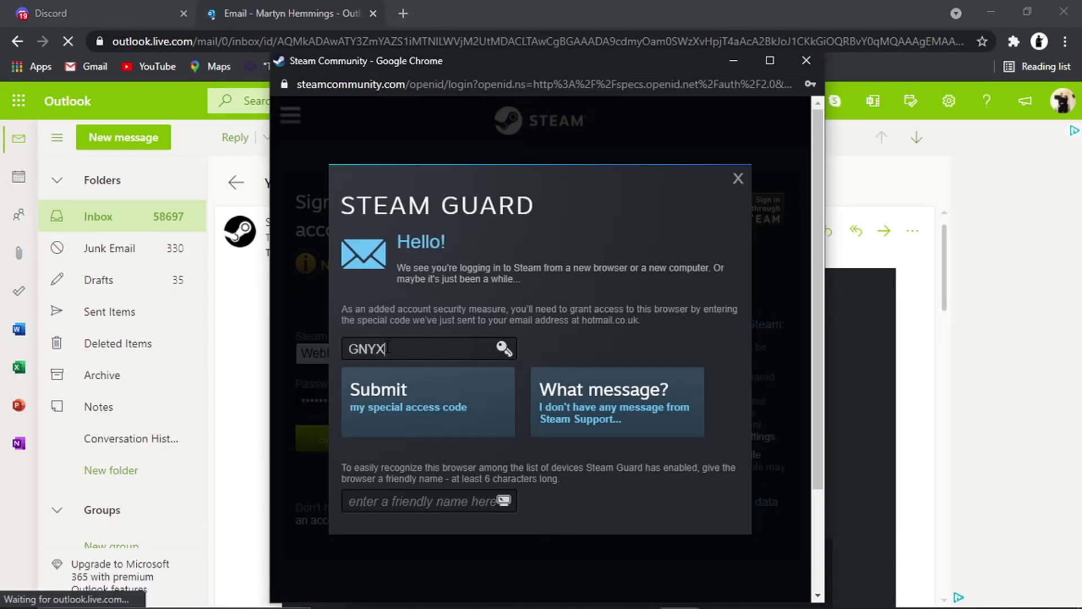
left_click(421, 399)
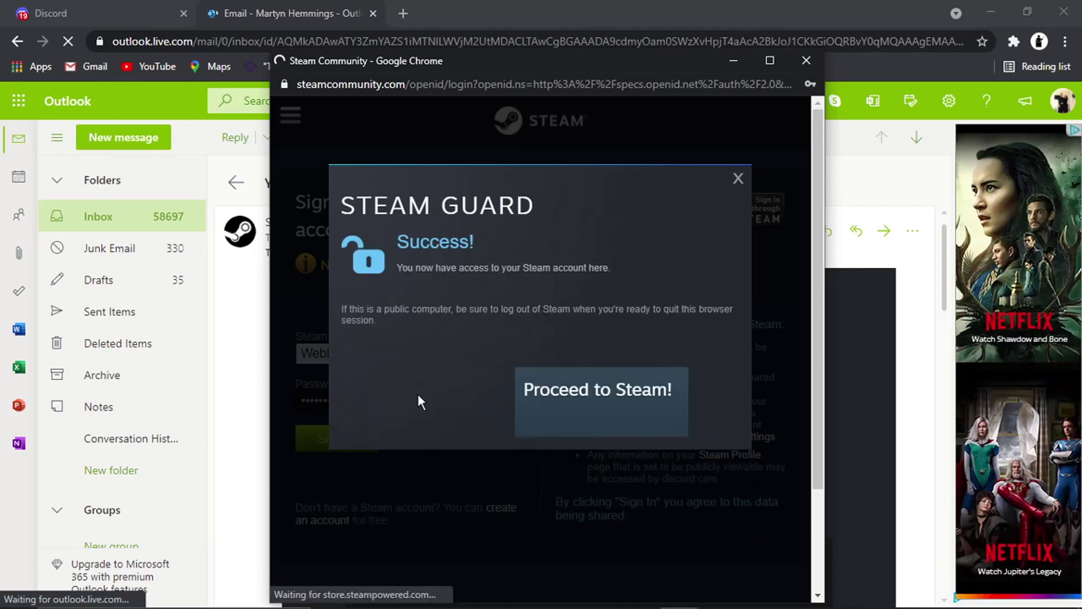
left_click(596, 414)
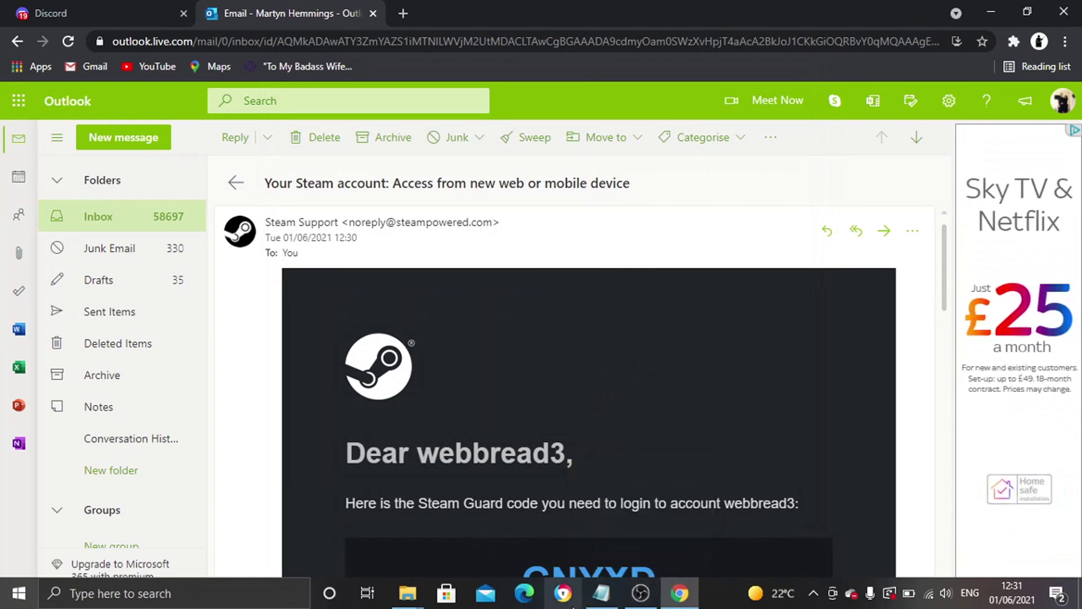
Turn on Display on profile for the linked Steam account KungFuPanda.
left_click(69, 12)
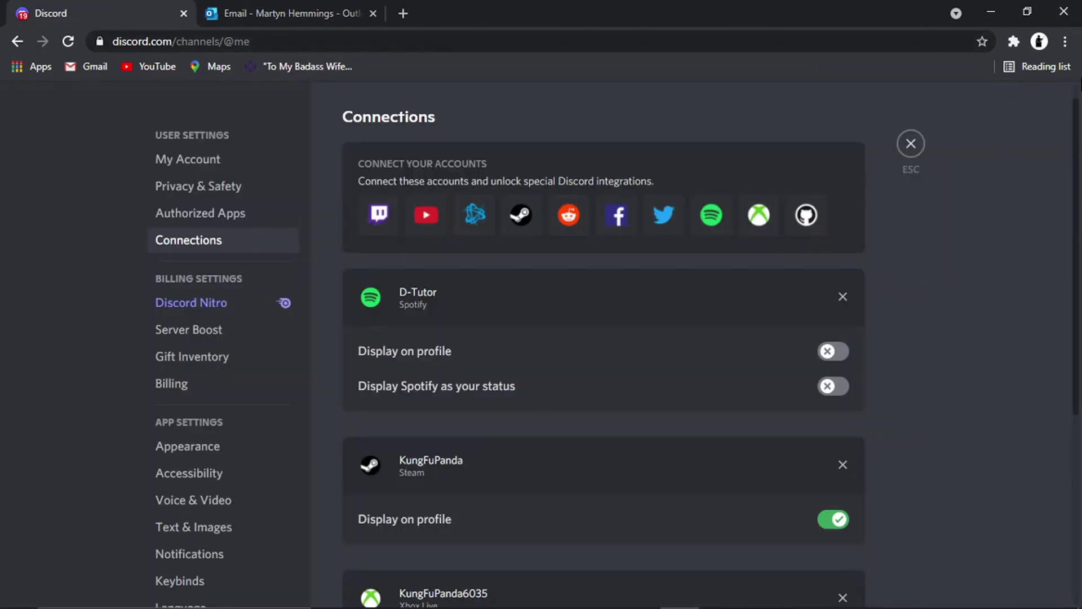
scroll(677, 338, "down", 2)
scroll(593, 381, "down", 1)
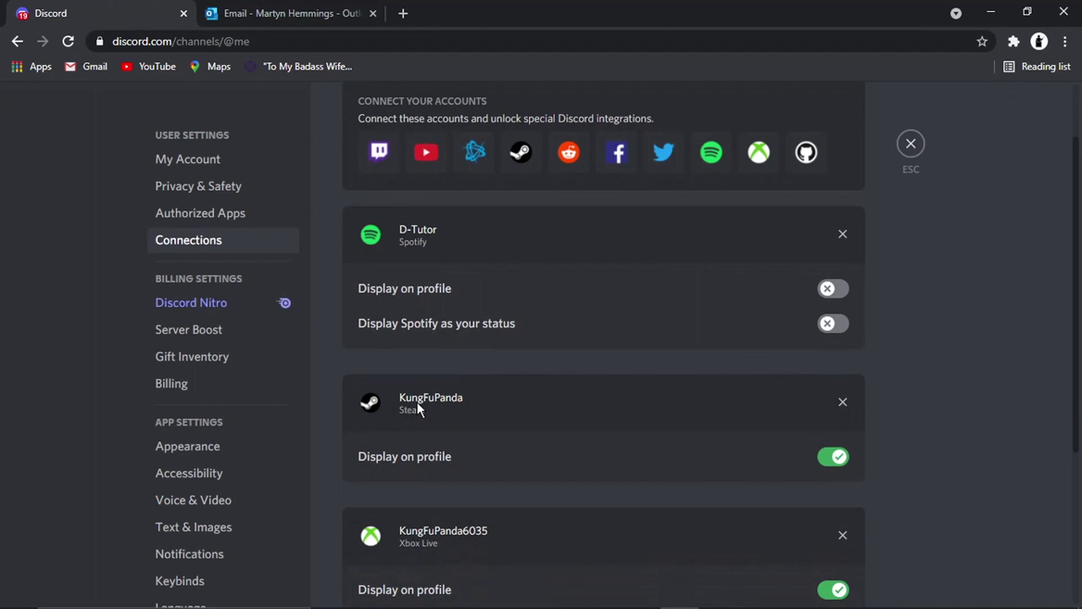
left_click(835, 456)
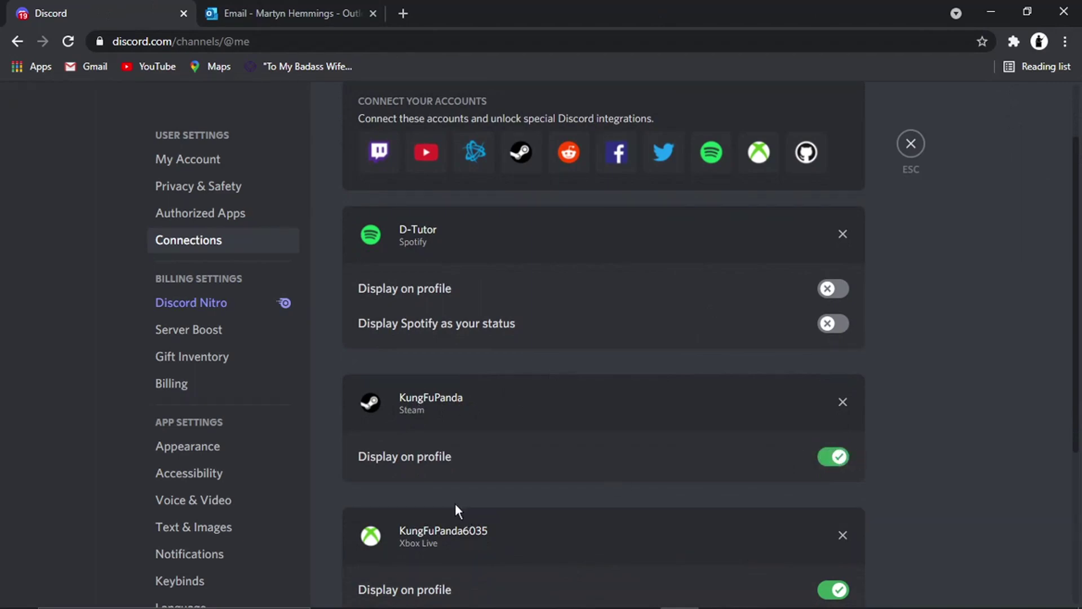